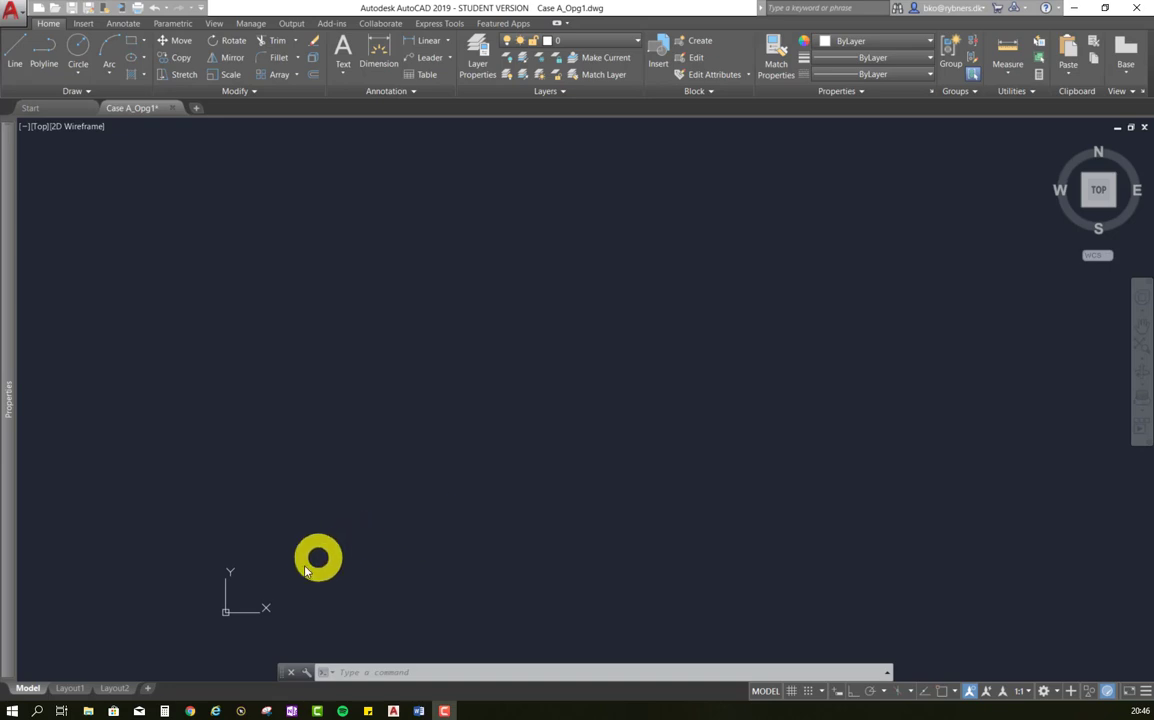
left_click(231, 612)
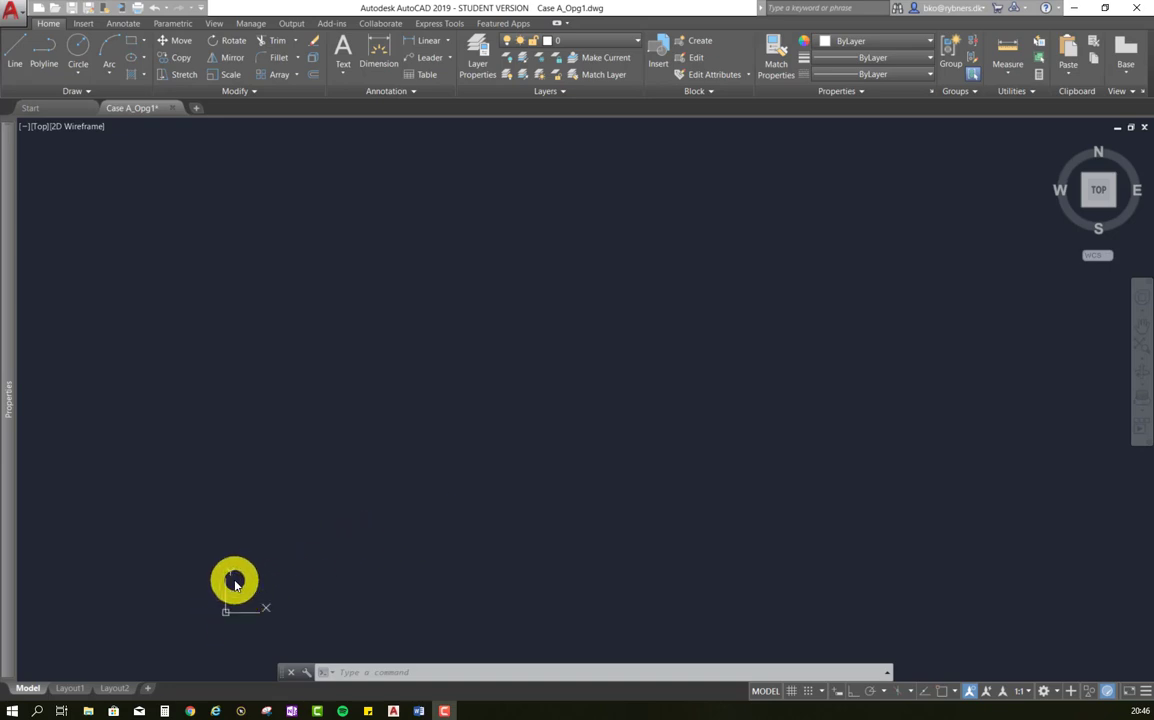
left_click(266, 505)
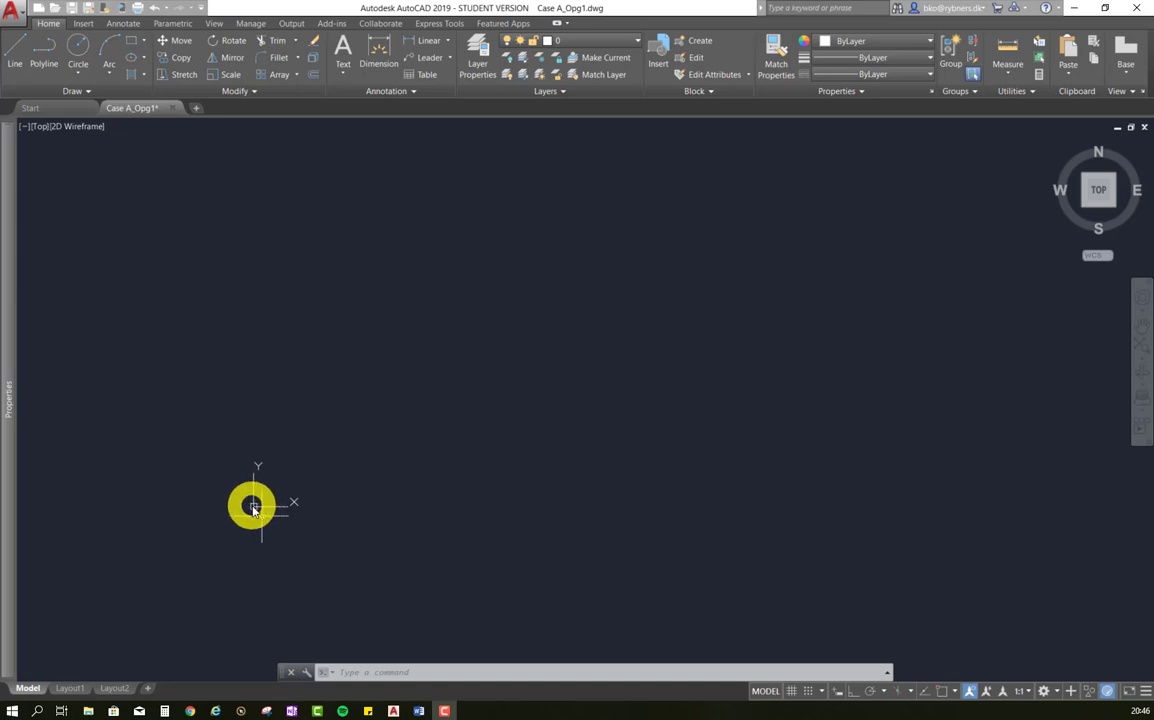
left_click(249, 512)
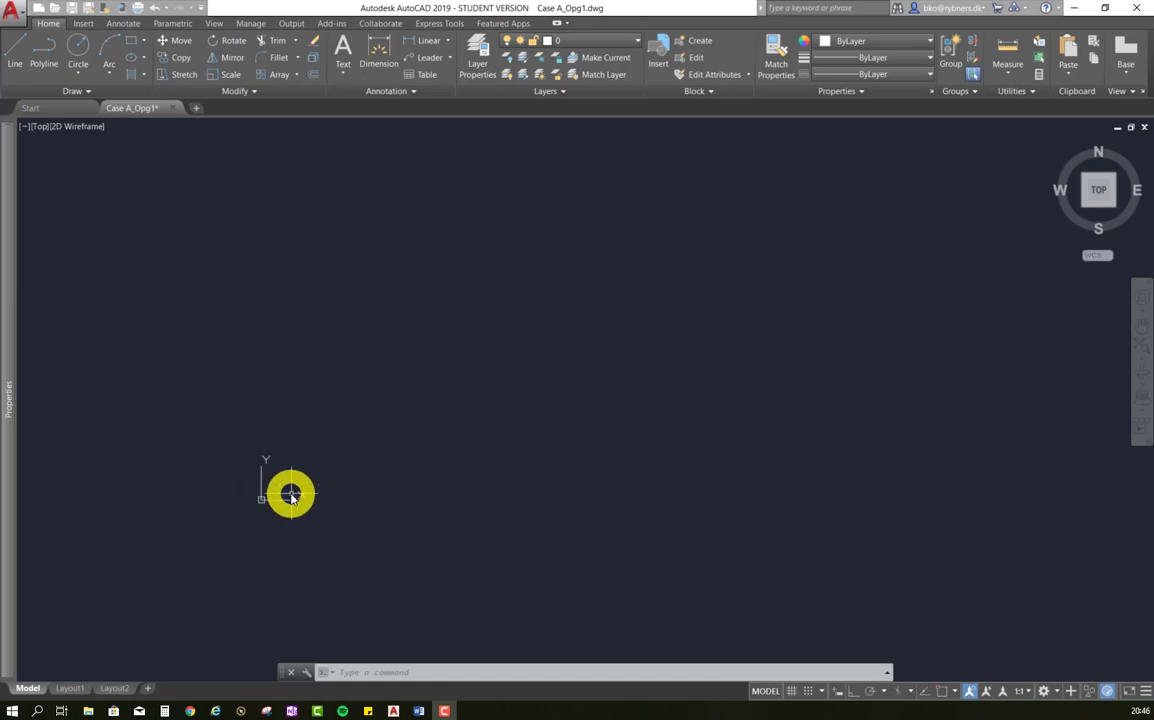
left_click_drag(261, 498, 228, 536)
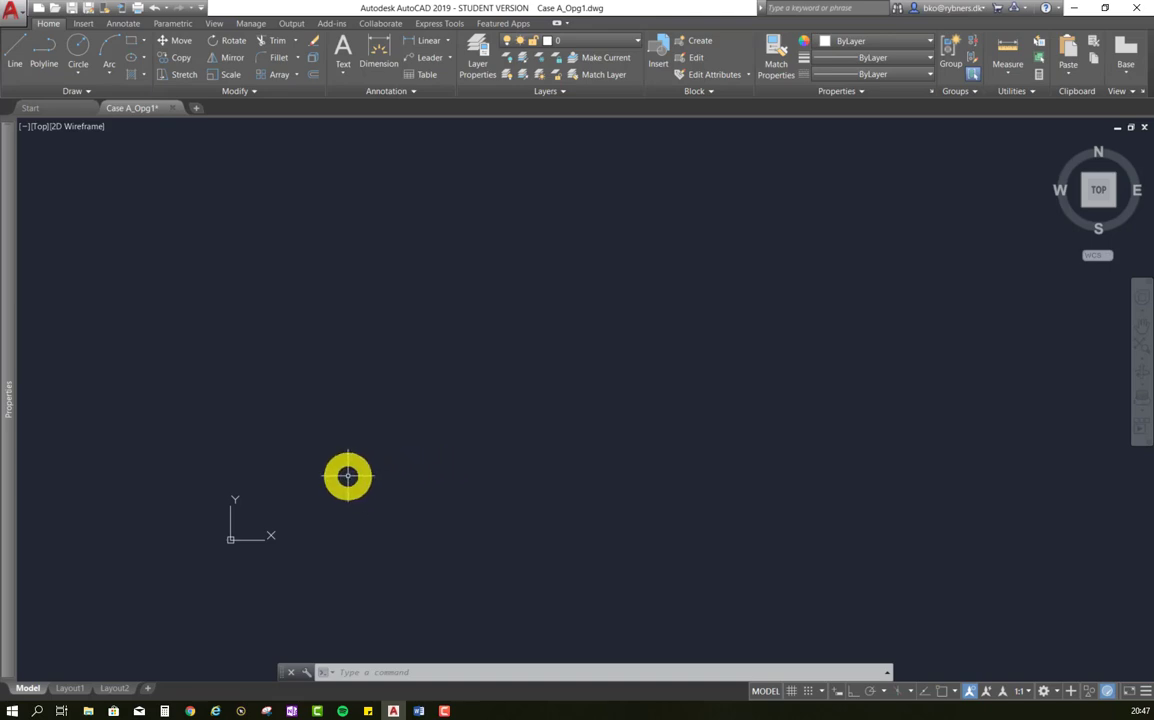
- Draw a line from the absolute coordinates 75,75 to 150,75 as the bottom edge of a square
left_click(13, 48)
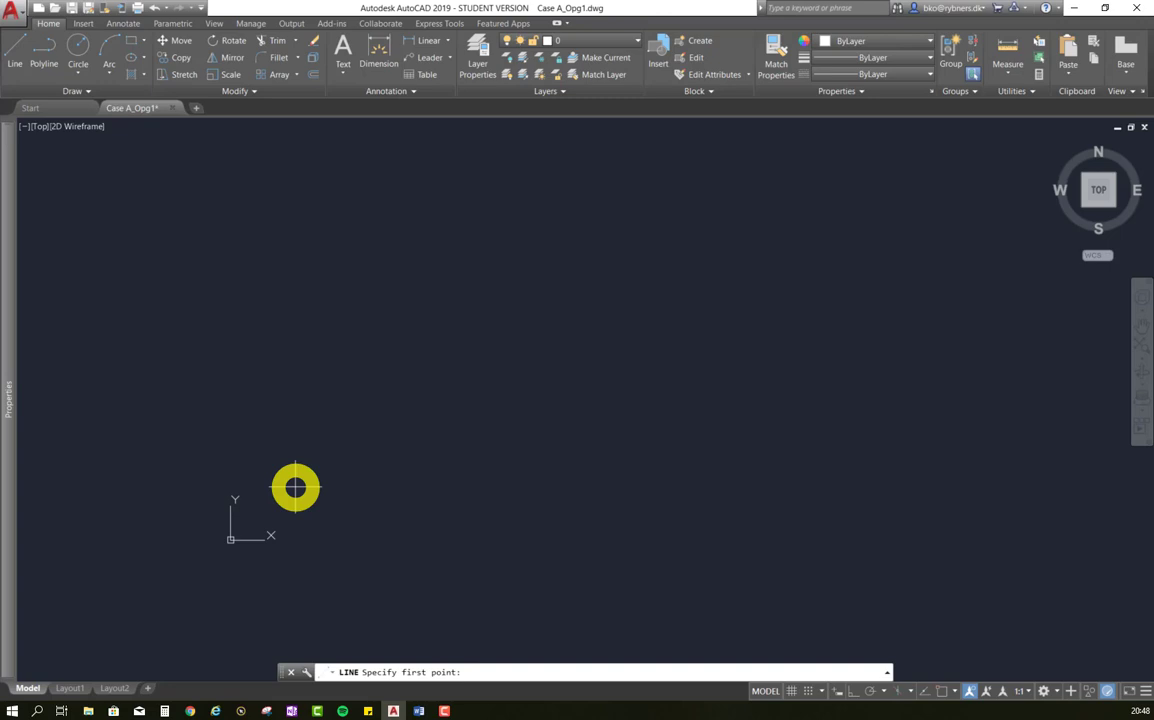
type("75,")
type("75")
key("Return")
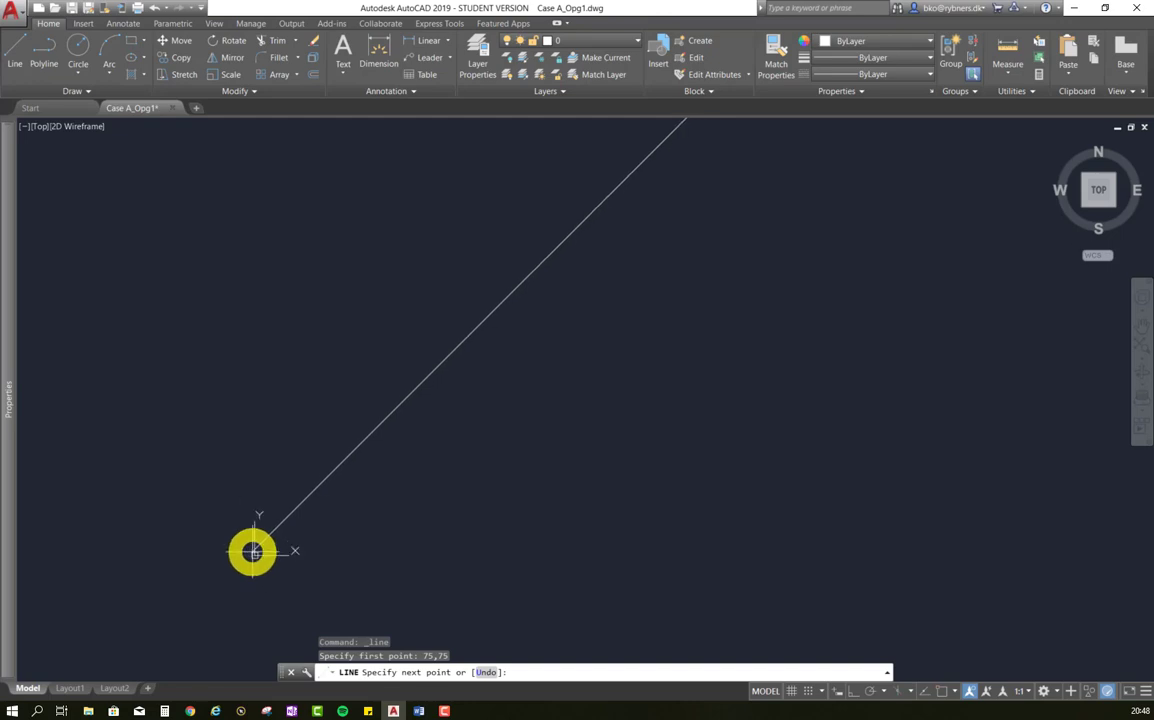
scroll(253, 552, "down", 4)
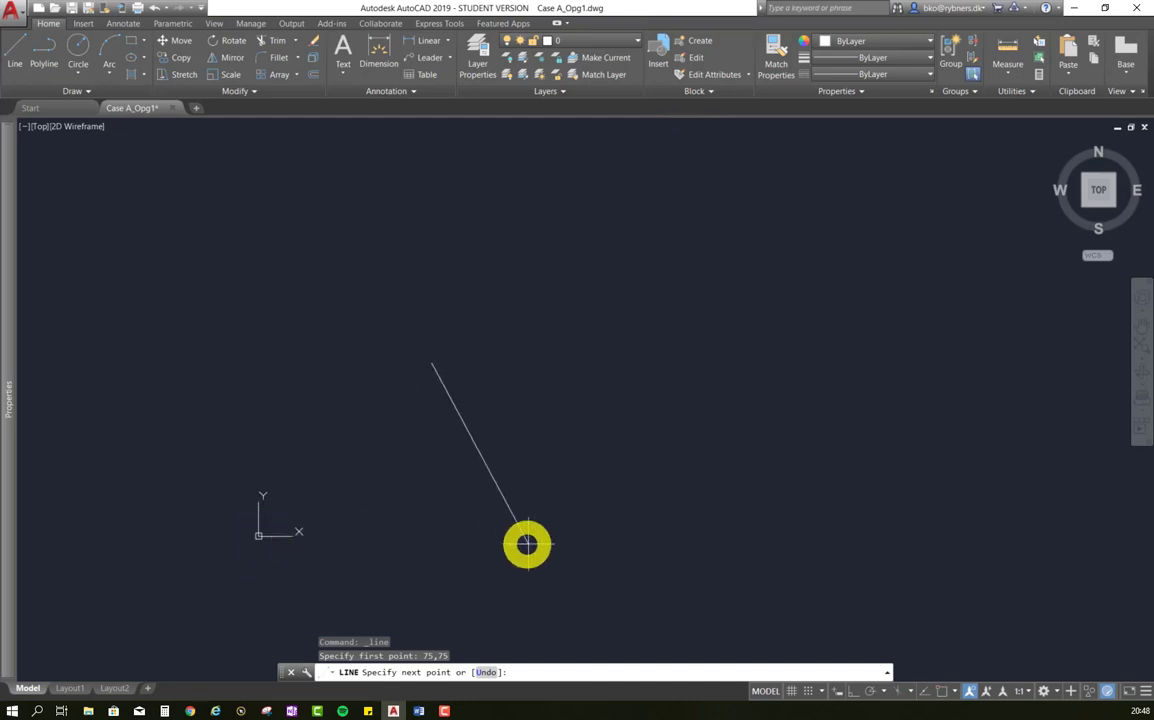
scroll(451, 401, "down", 4)
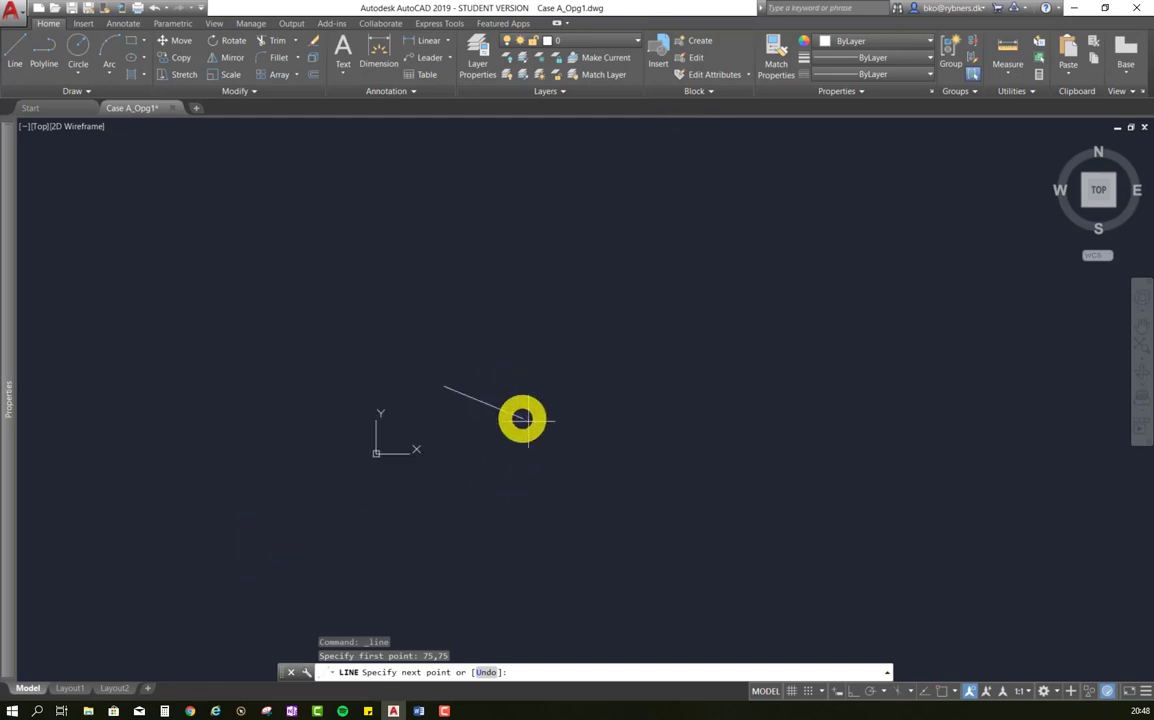
scroll(454, 402, "up", 2)
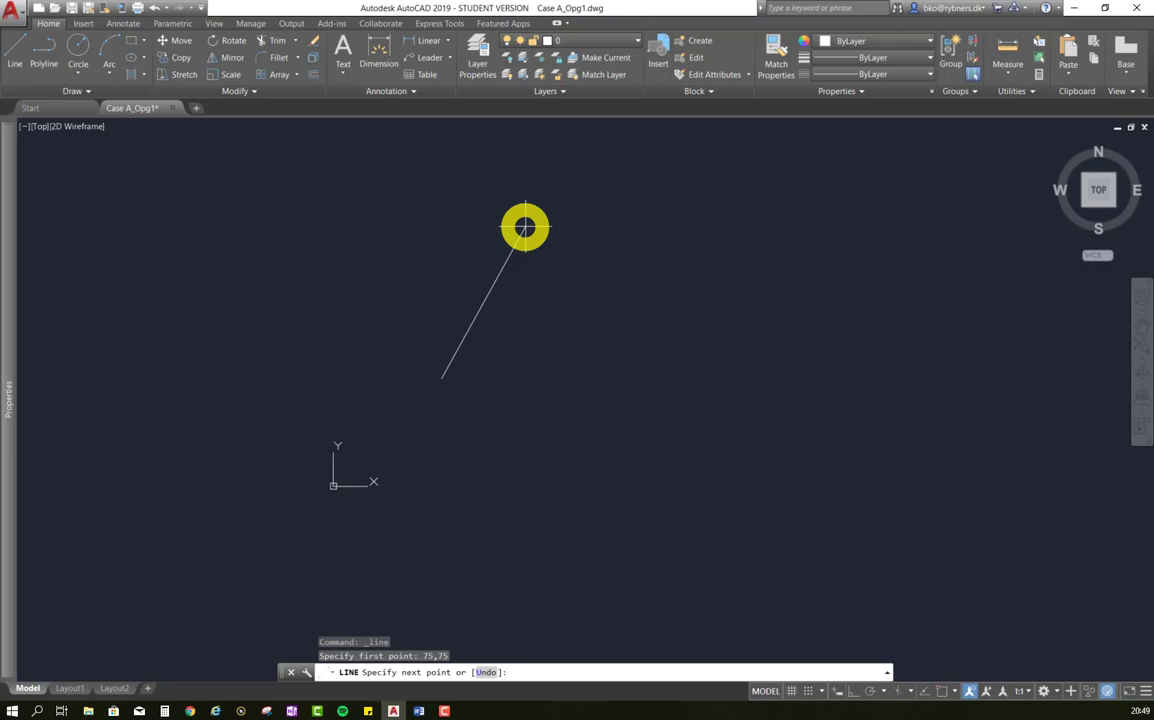
type("150")
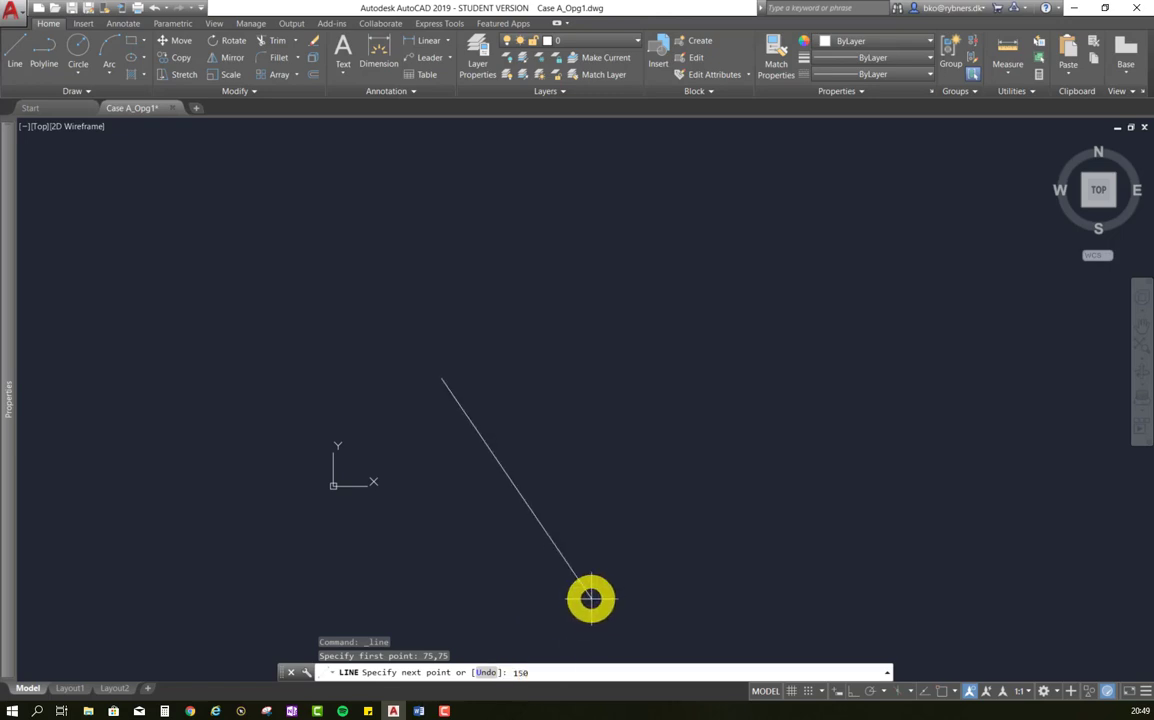
type(",")
type("75")
key("Return")
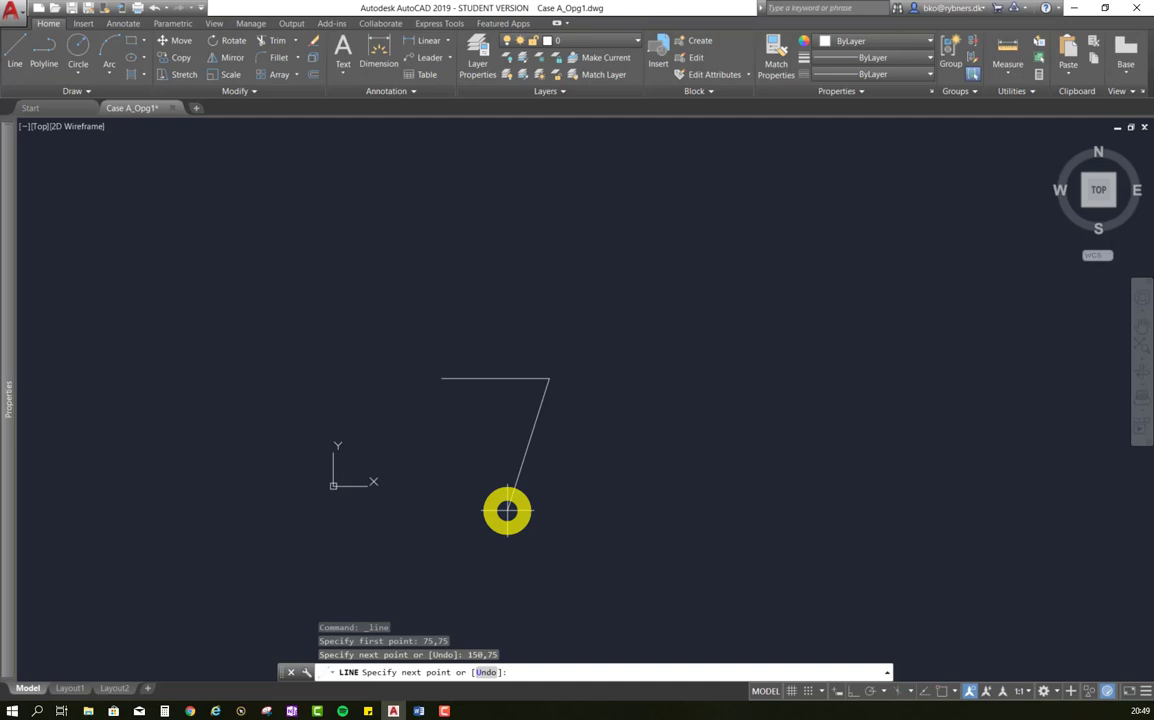
- Continue the line to 150,150 and on to 75,150 for the square's right and top edges
type("150,")
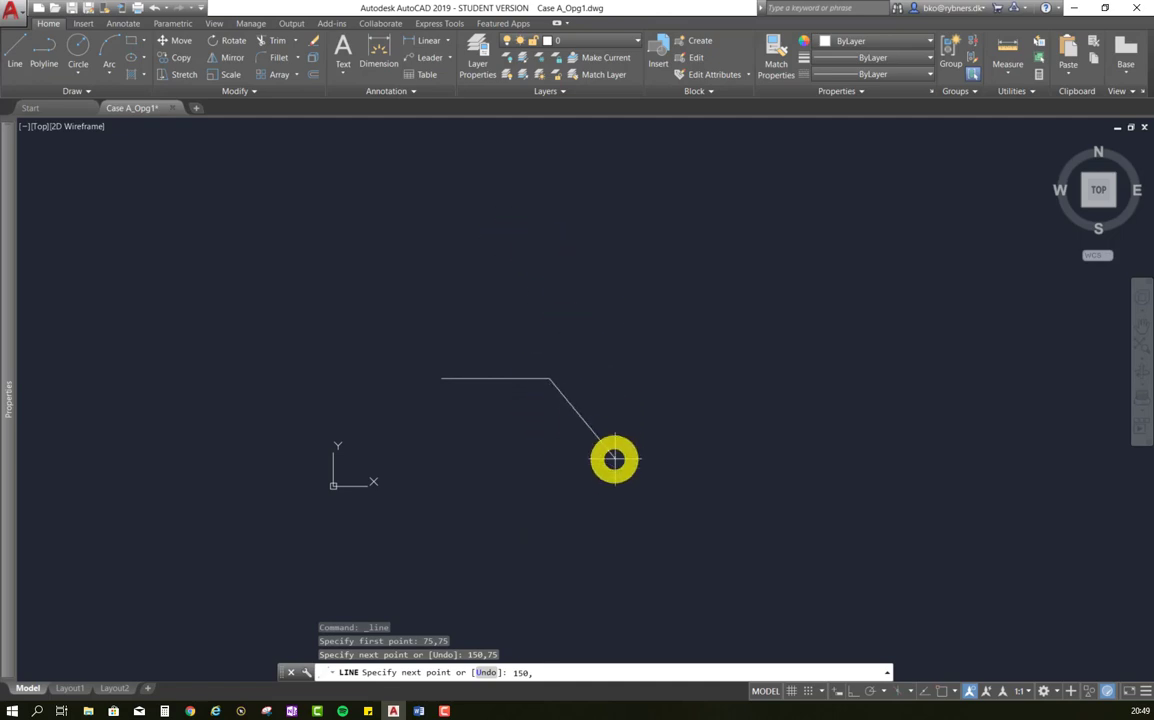
type("150")
key("Return")
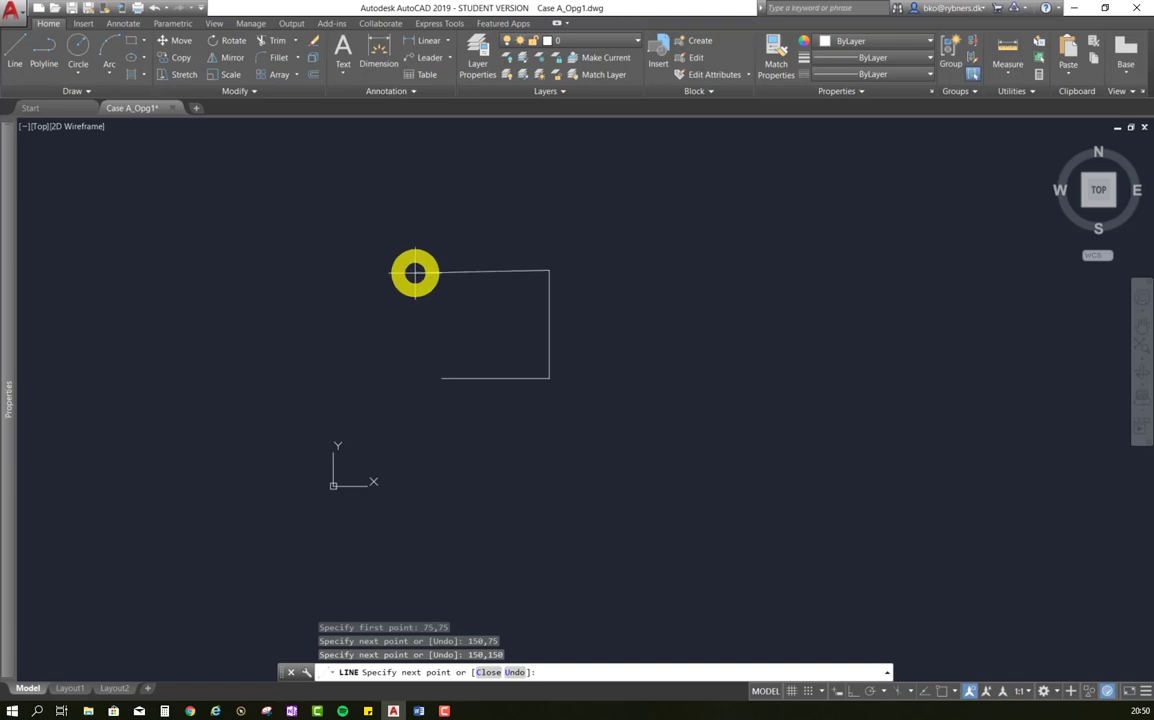
type("5,")
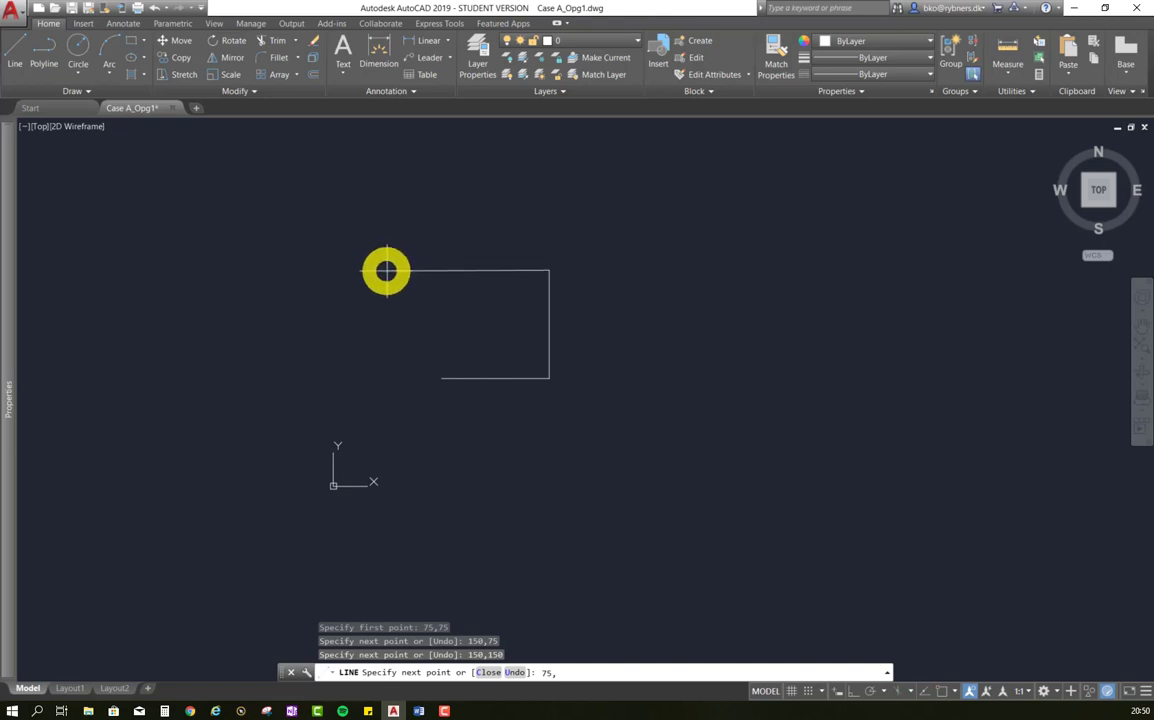
type("150")
key("Return")
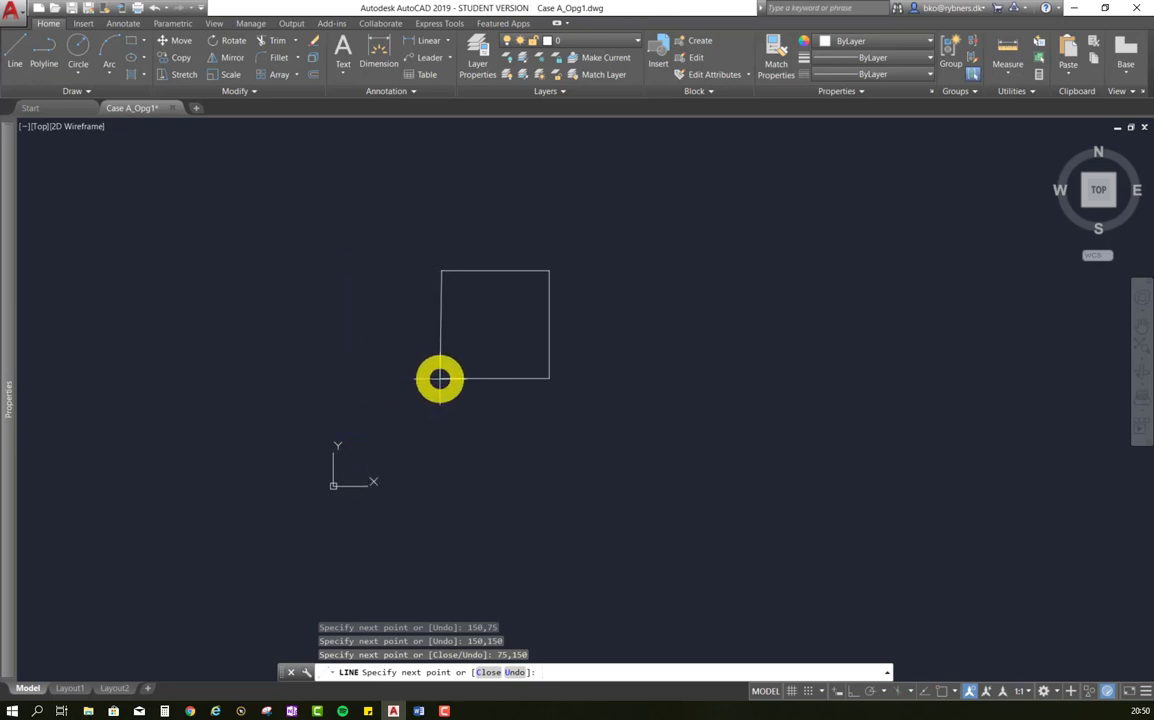
- Close the line outline back to its starting point to complete the square
scroll(442, 378, "up", 2)
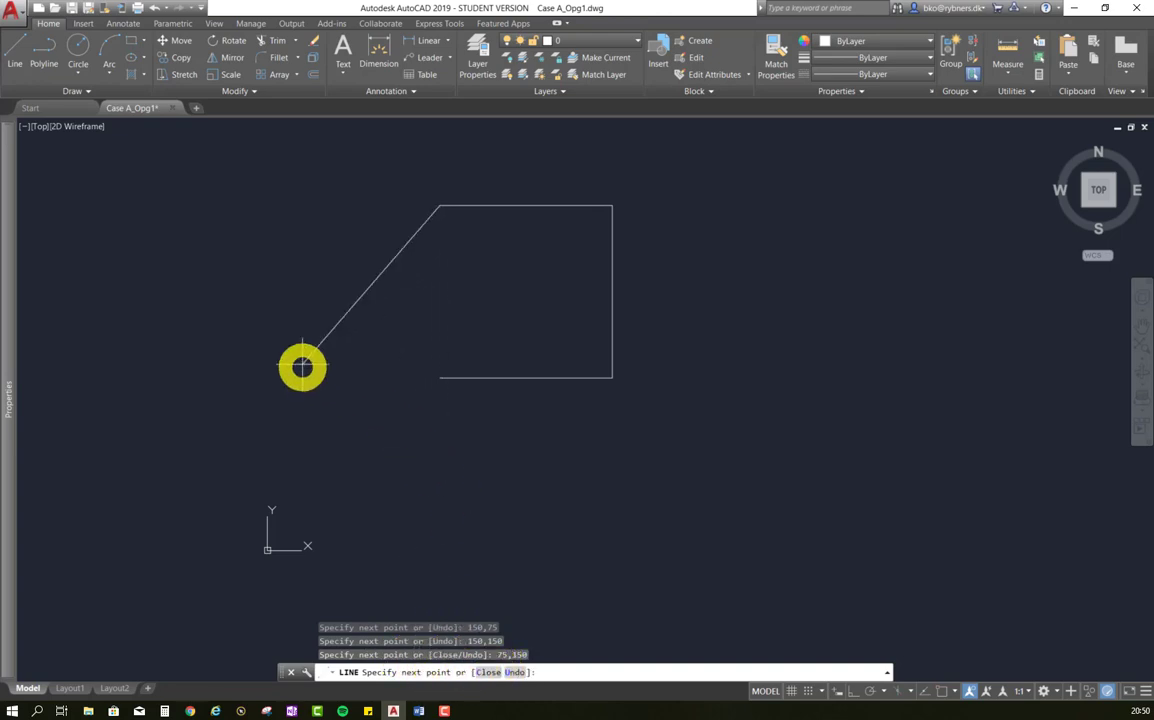
type("c")
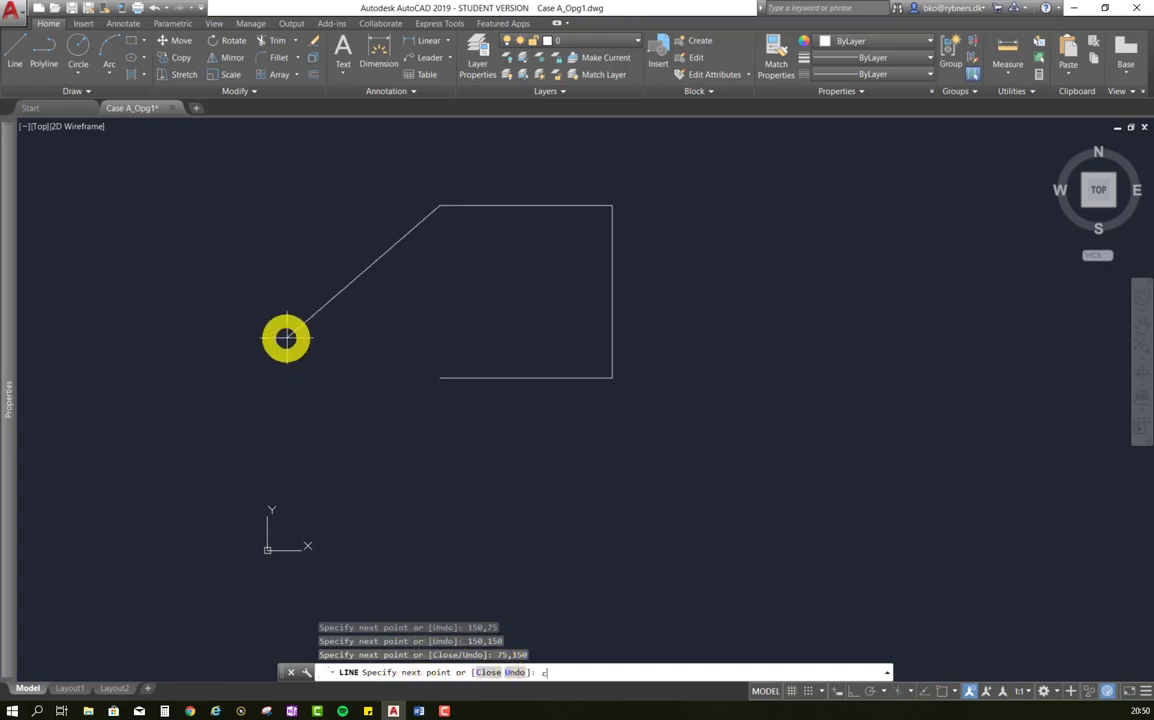
key("Return")
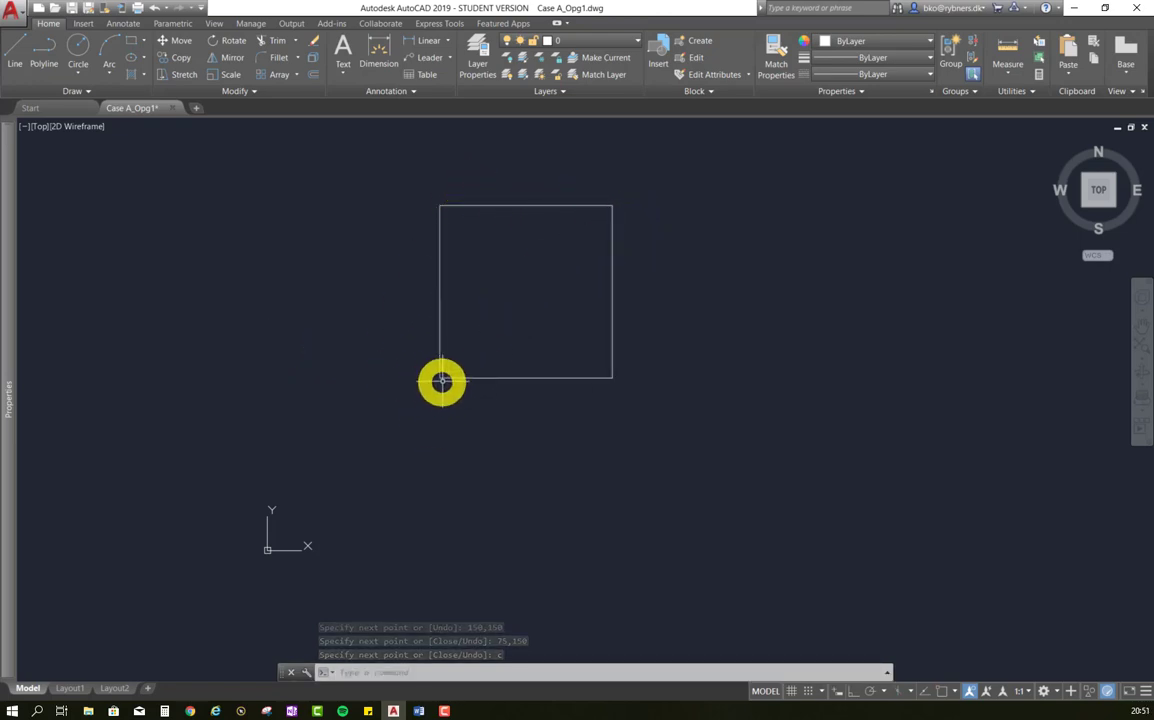
- Turn on object snap and place a horizontal linear dimension below the square, between its two bottom corners
left_click(421, 44)
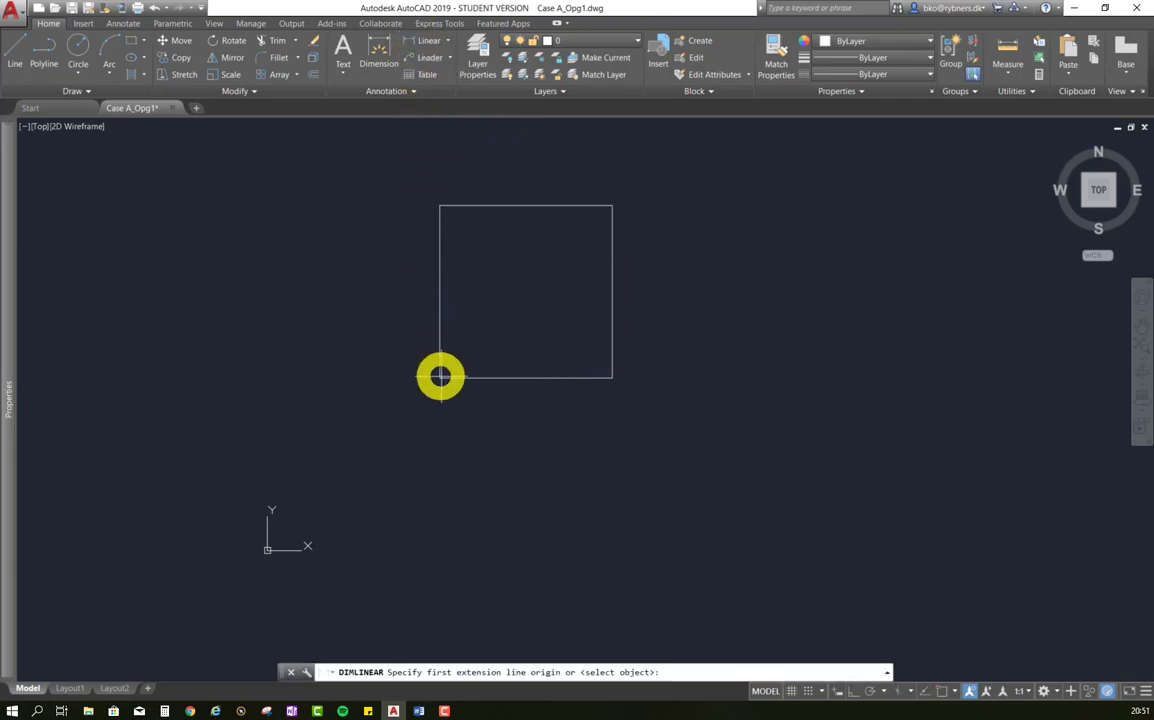
left_click(955, 691)
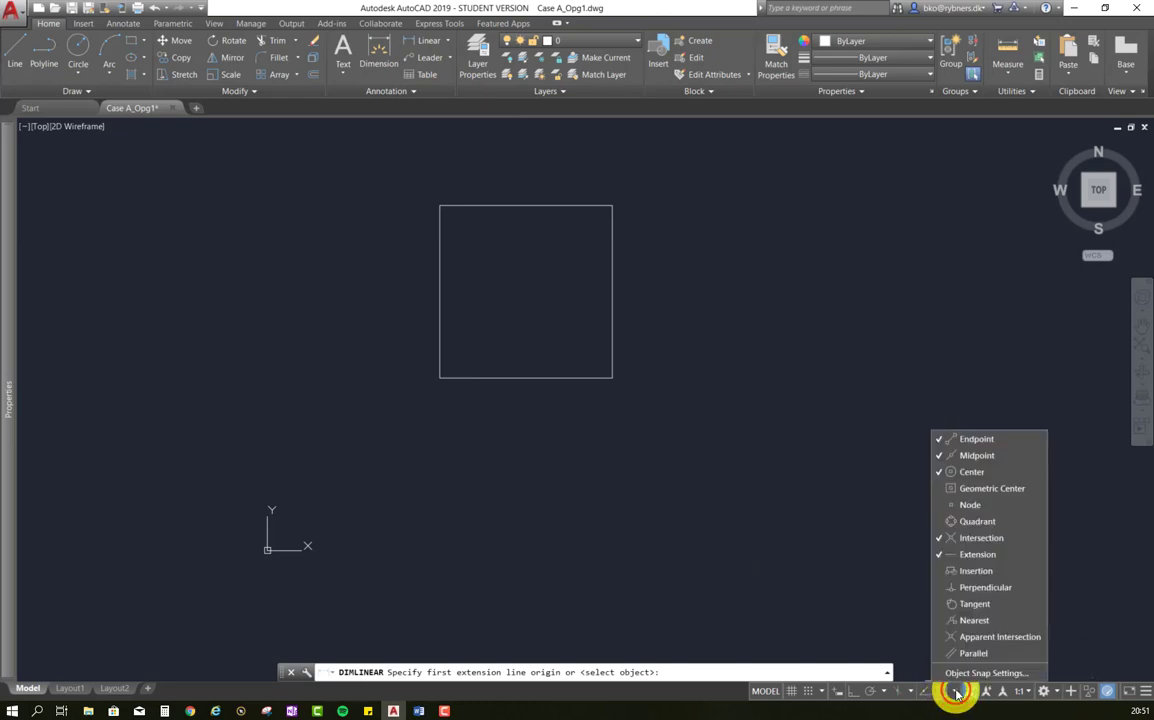
left_click(940, 690)
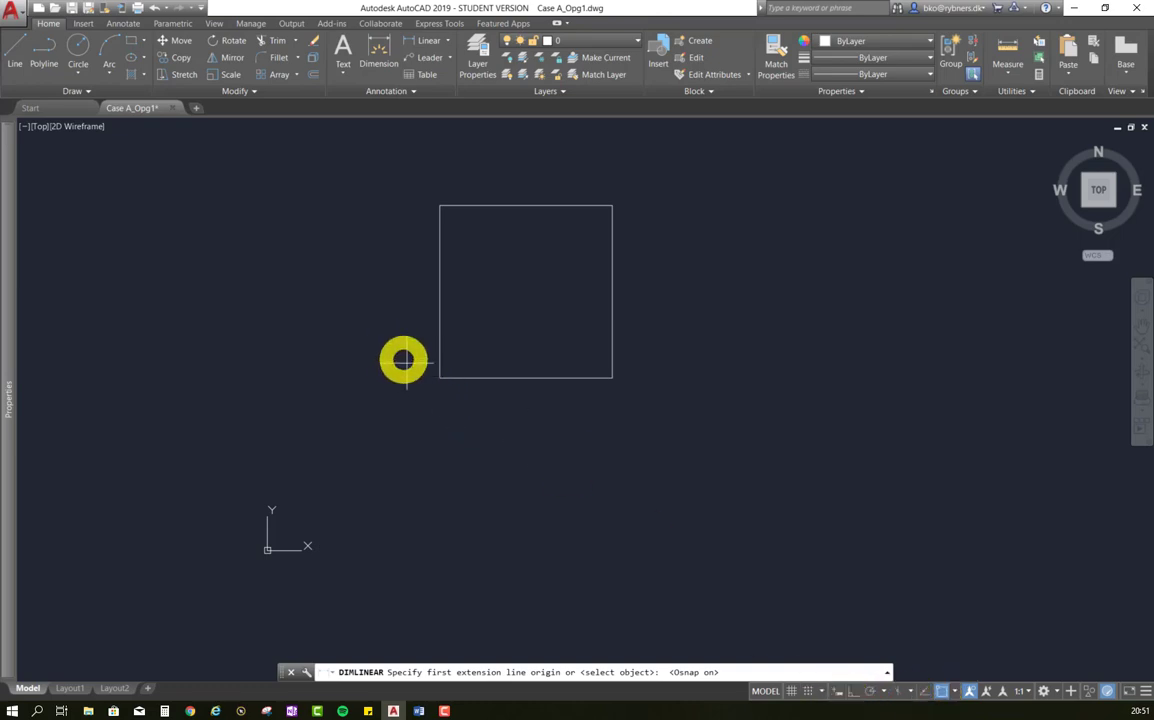
left_click(437, 377)
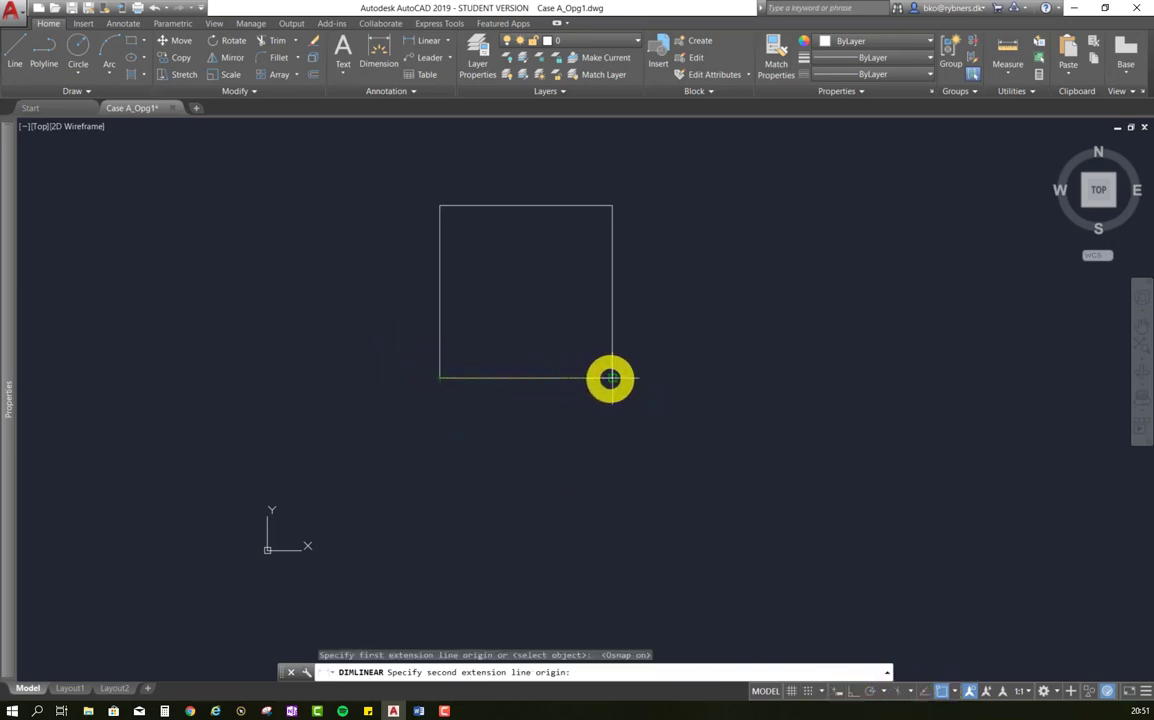
left_click(612, 378)
left_click(566, 411)
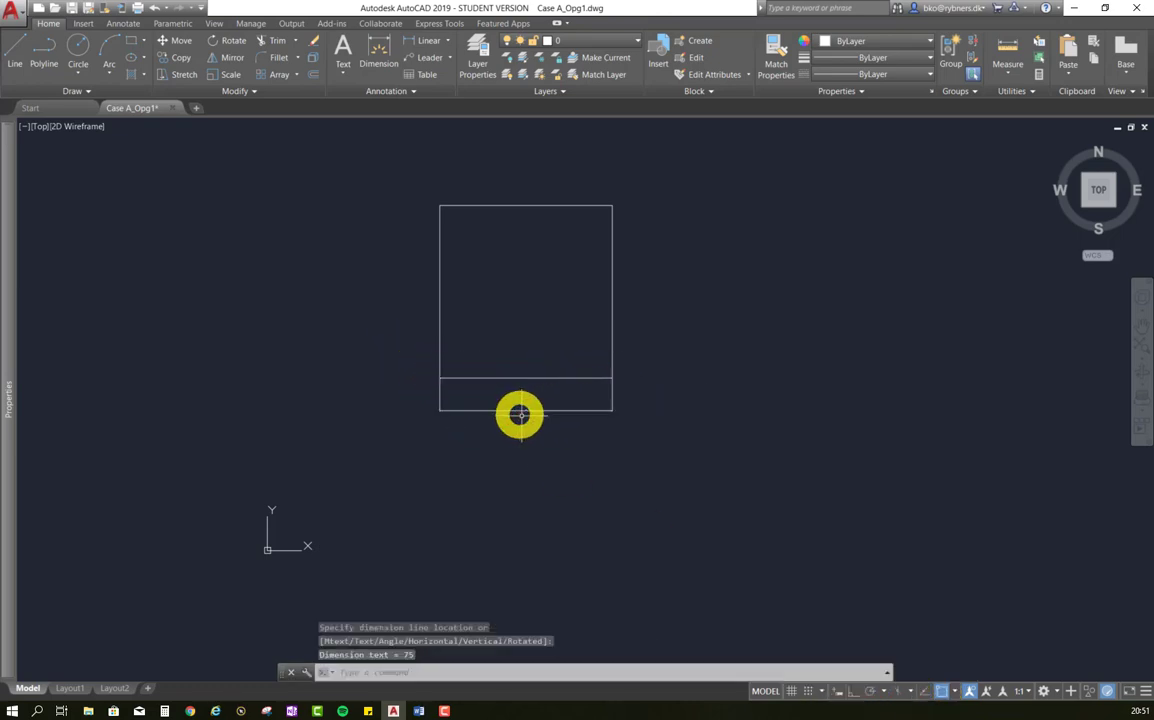
scroll(521, 410, "up", 10)
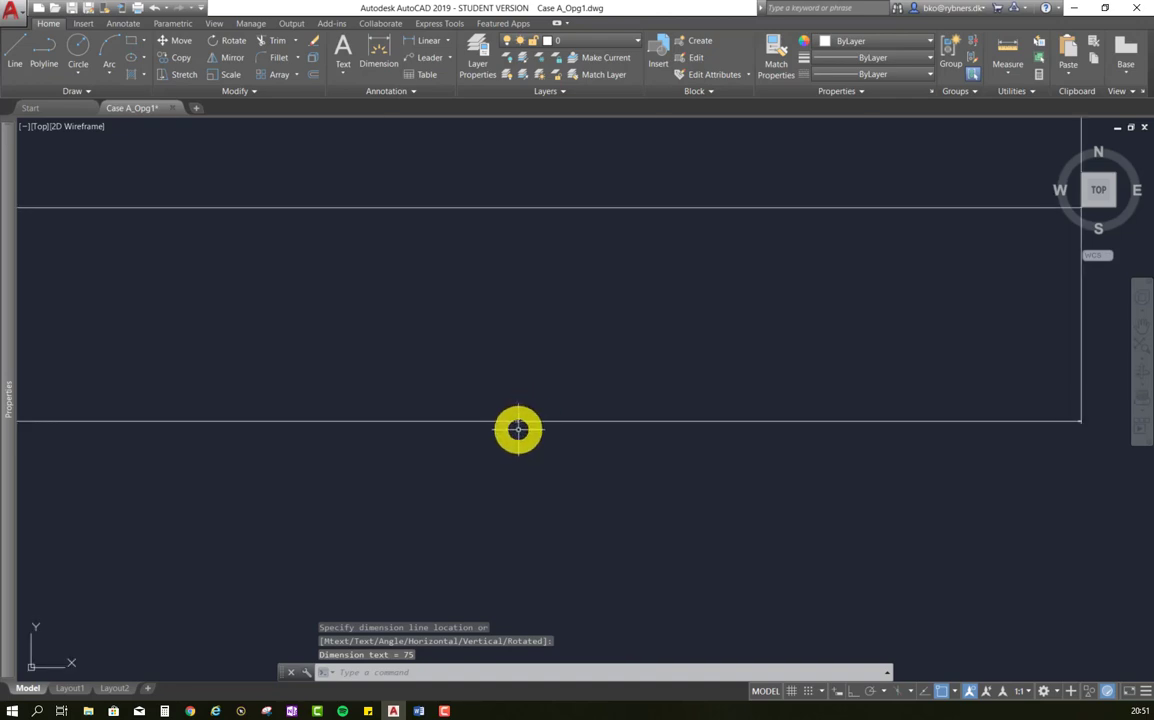
scroll(507, 405, "down", 8)
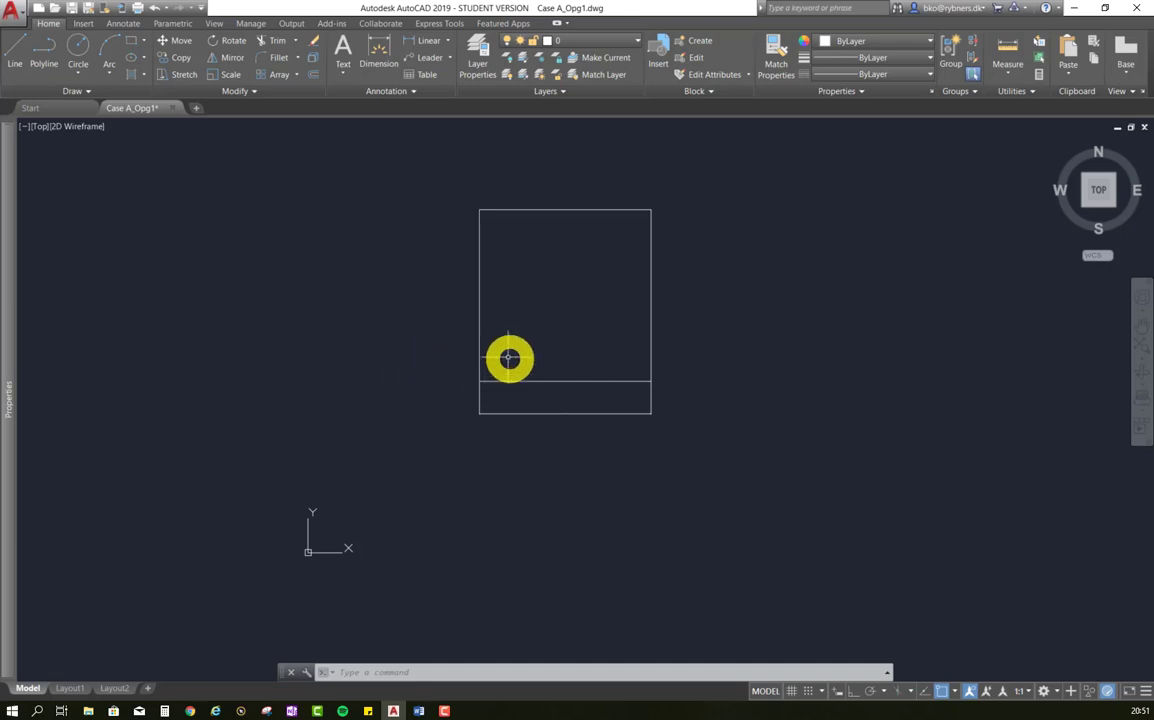
- Add a vertical linear dimension outside the square's left edge, from its bottom corner to its top corner
type("dli")
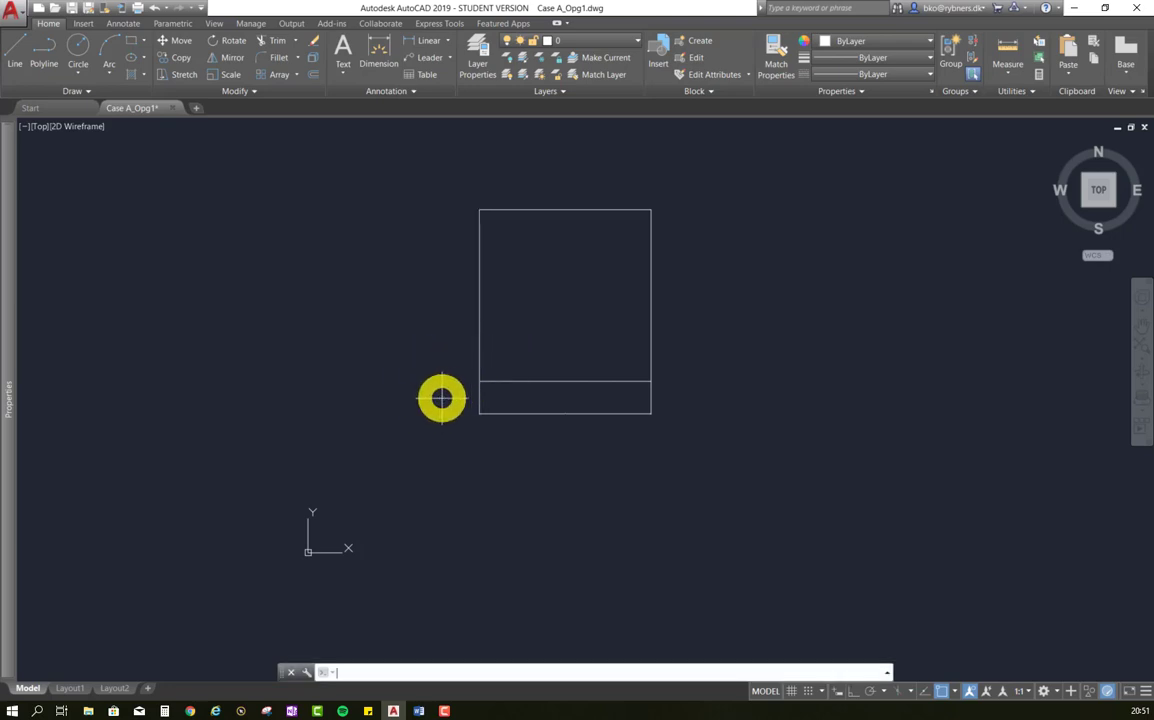
key("Return")
left_click(478, 381)
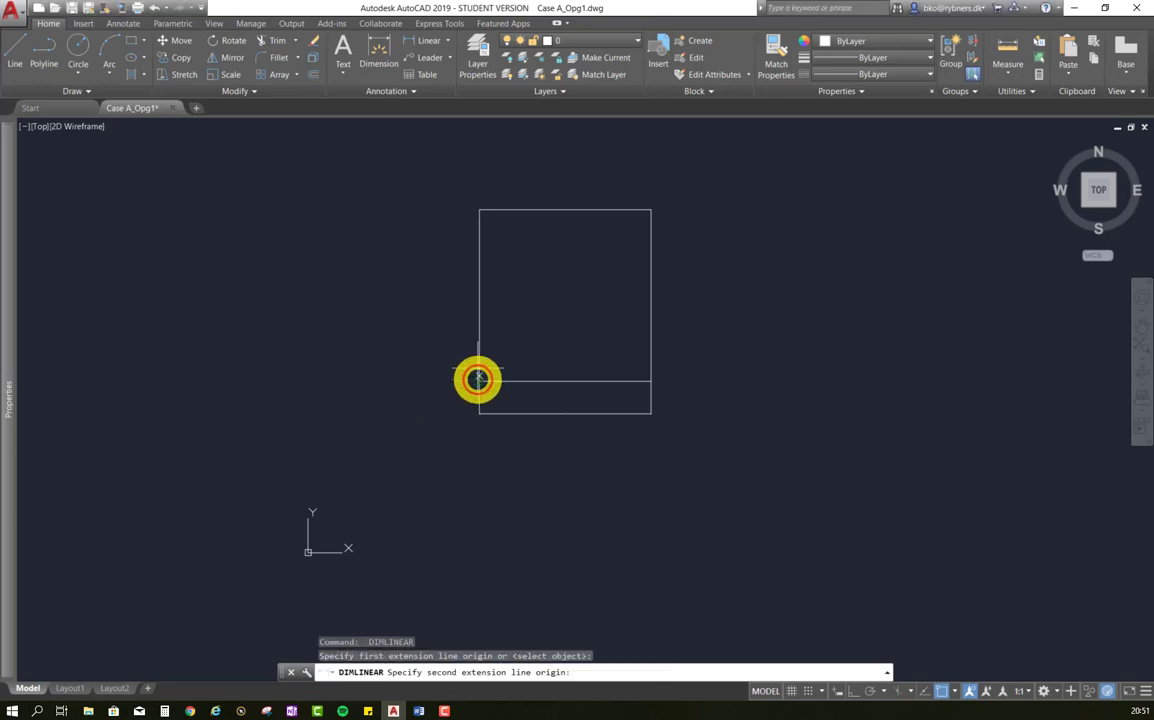
left_click(481, 211)
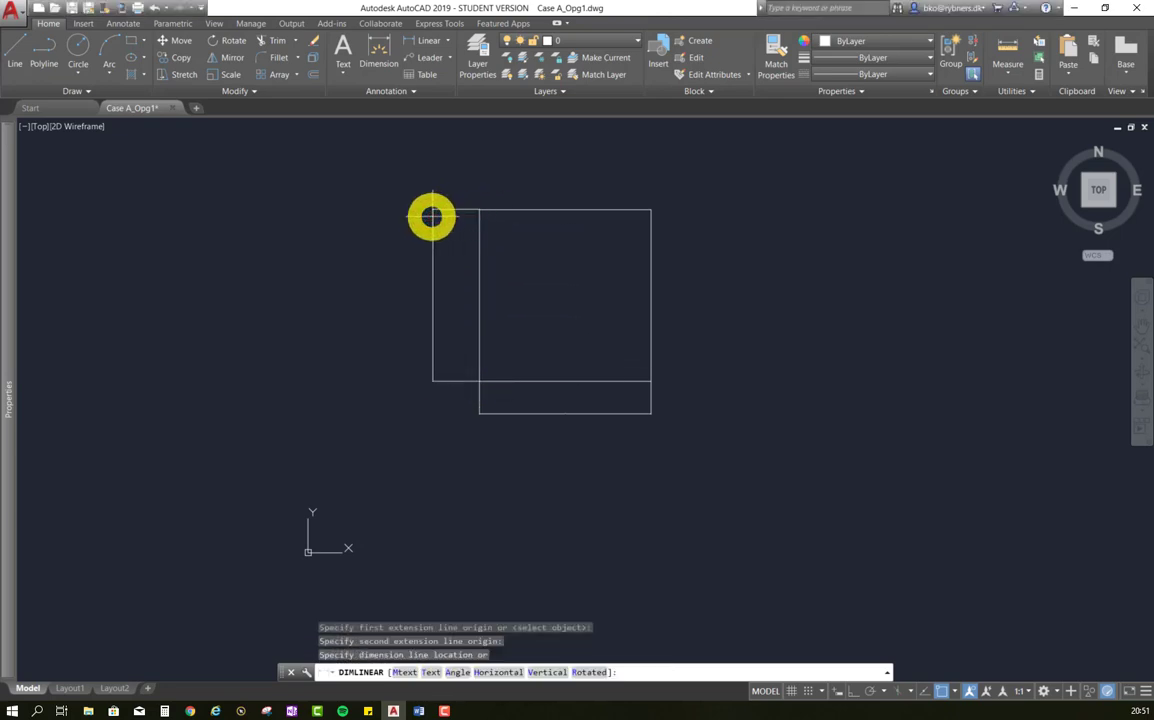
left_click(432, 291)
- Examine the text size of the vertical dimension beside the square, up close and against the whole drawing
scroll(422, 291, "up", 7)
scroll(422, 291, "up", 5)
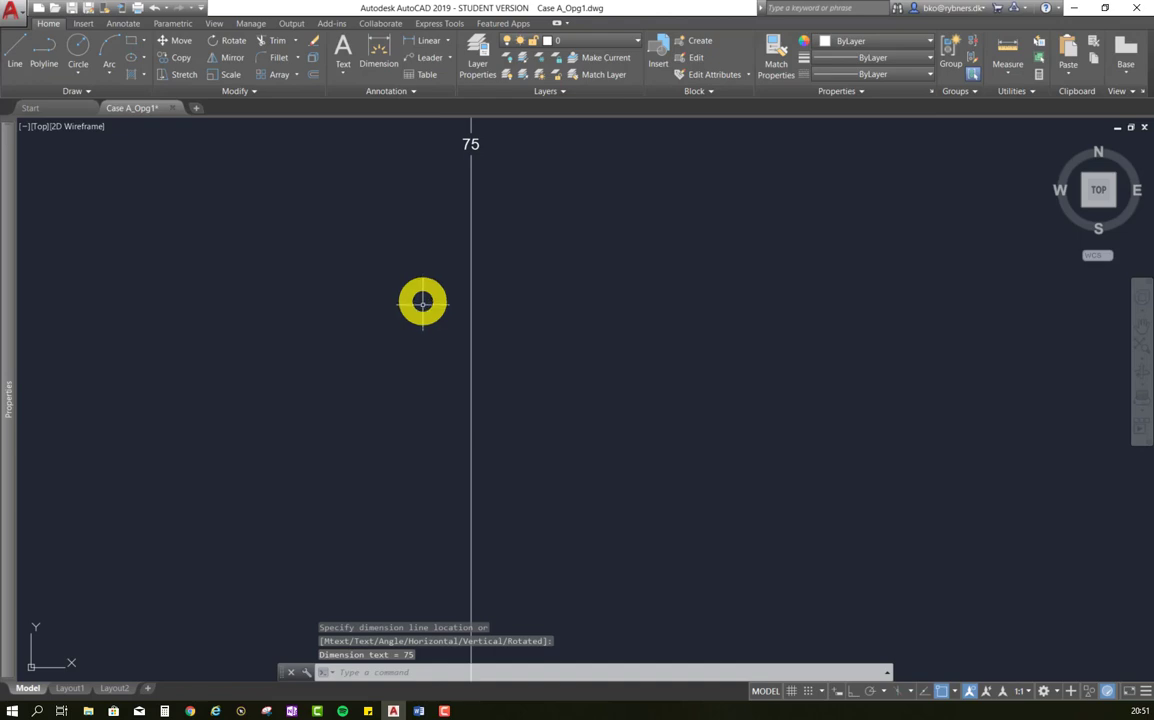
scroll(438, 244, "down", 3)
scroll(436, 236, "up", 5)
scroll(437, 349, "down", 6)
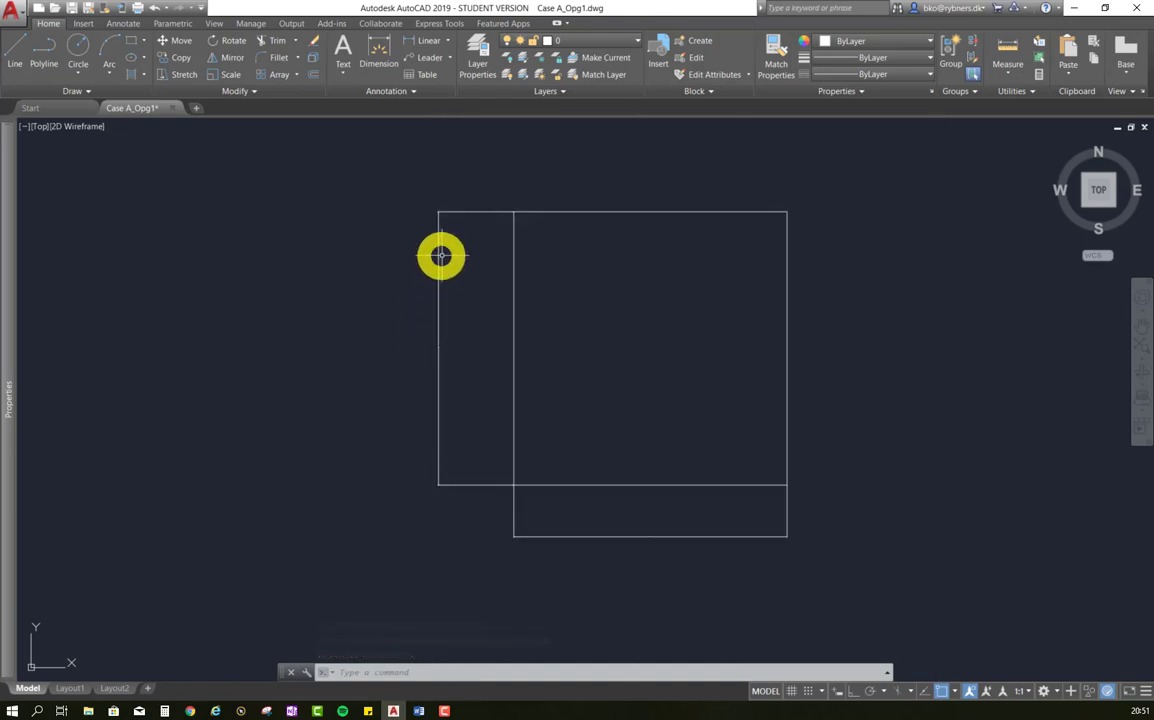
scroll(378, 346, "down", 6)
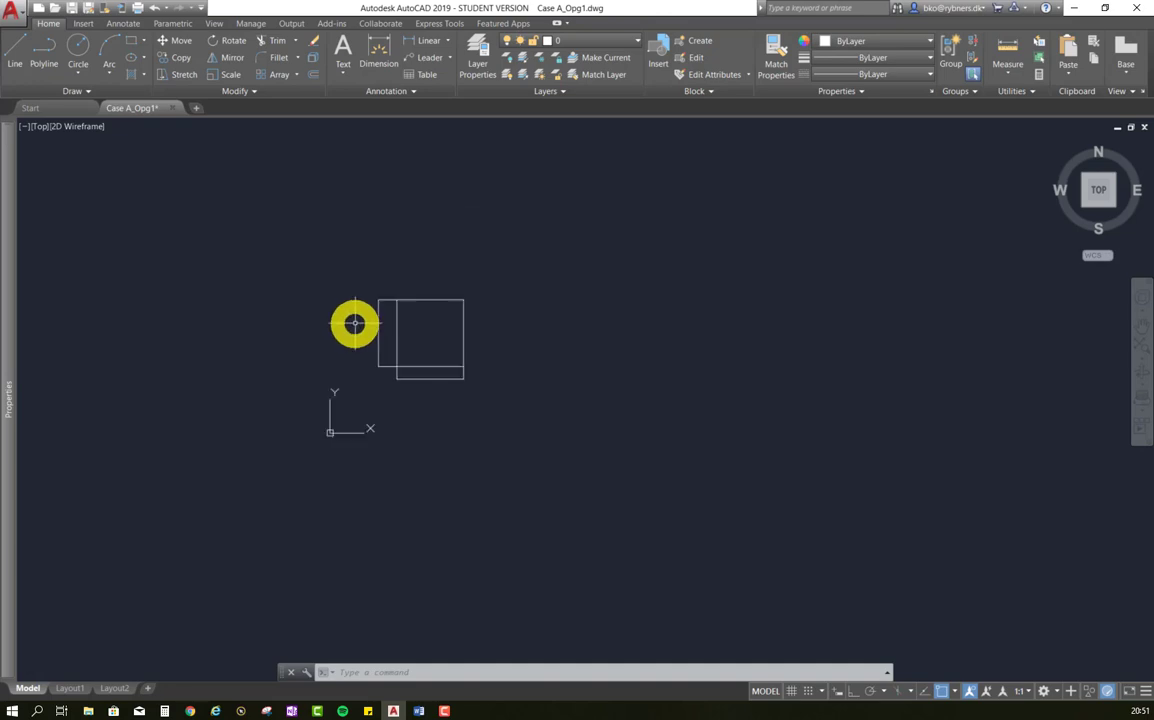
key("Escape")
scroll(540, 328, "down", 2)
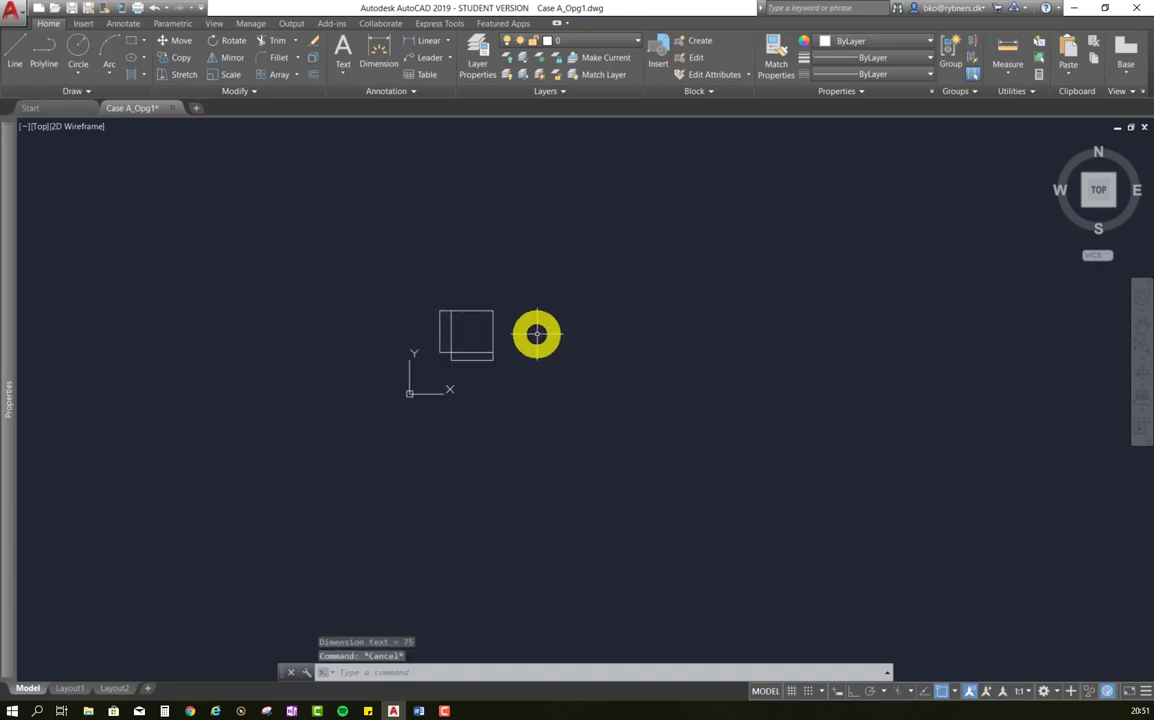